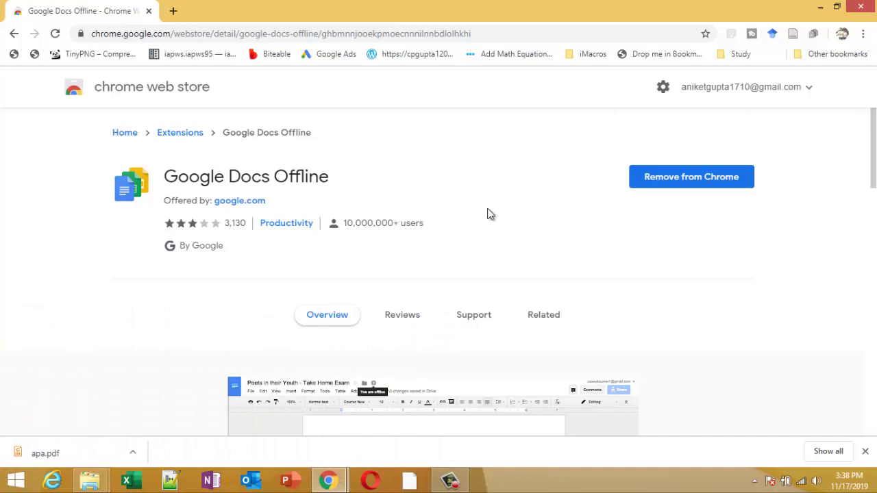
# Step: Dismiss the WinZip trial popup and open a new tab beside the Google Docs Offline page
pyautogui.moveTo(166, 201); pyautogui.dragTo(268, 207)
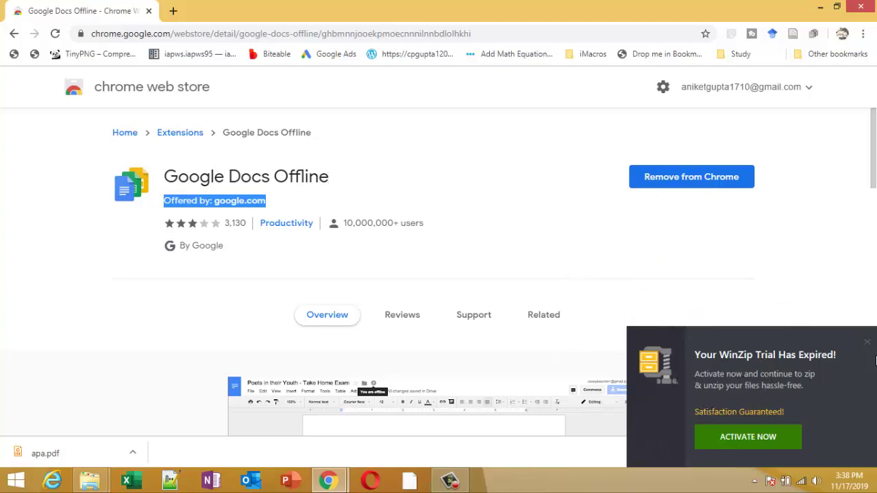
pyautogui.click(867, 342)
pyautogui.click(172, 11)
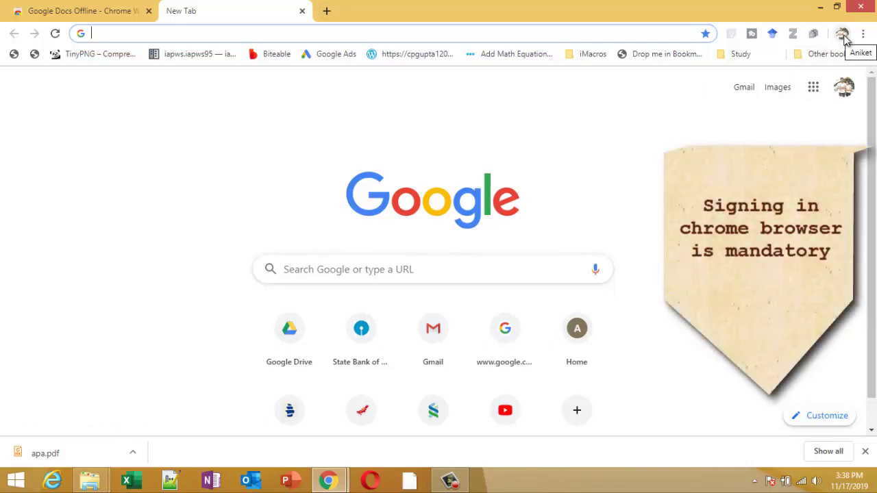
# Step: Check the signed-in account, then go to Google Drive
pyautogui.click(844, 39)
pyautogui.click(595, 144)
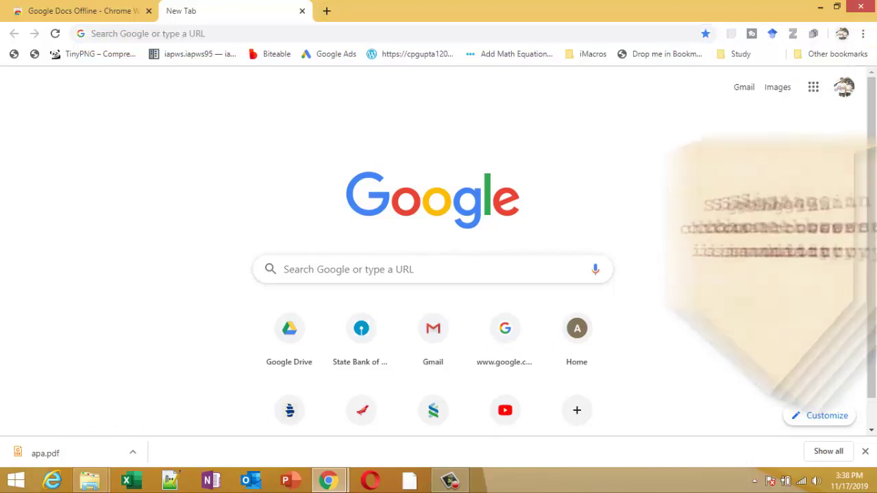
pyautogui.click(385, 33)
pyautogui.write('drive.google.com/drive/my-drive')
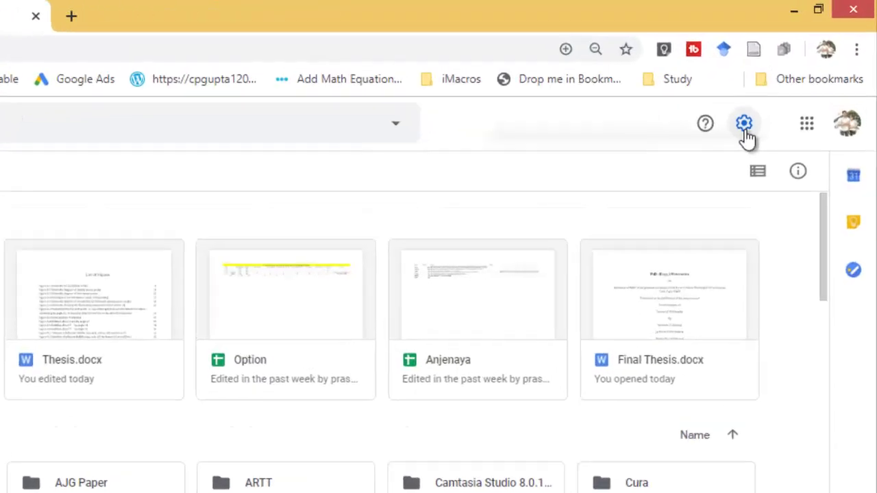
# Step: Turn on the Offline setting in Drive settings and return to My Drive
pyautogui.click(745, 131)
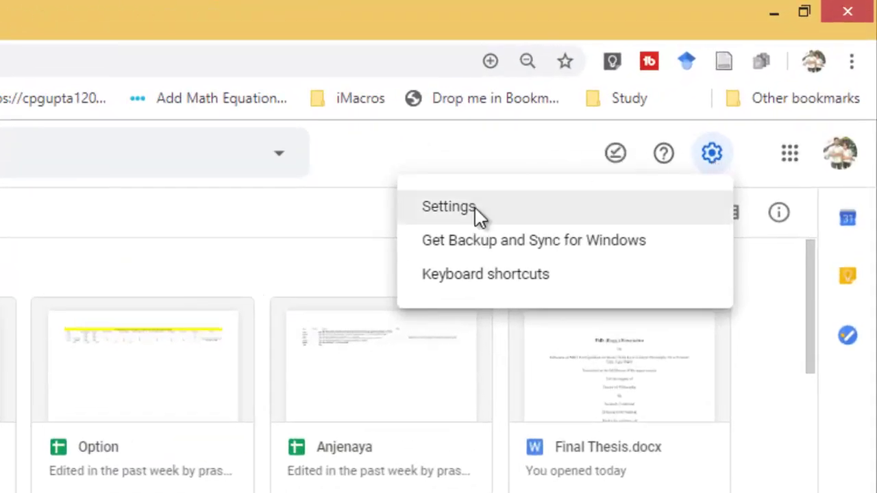
pyautogui.click(453, 207)
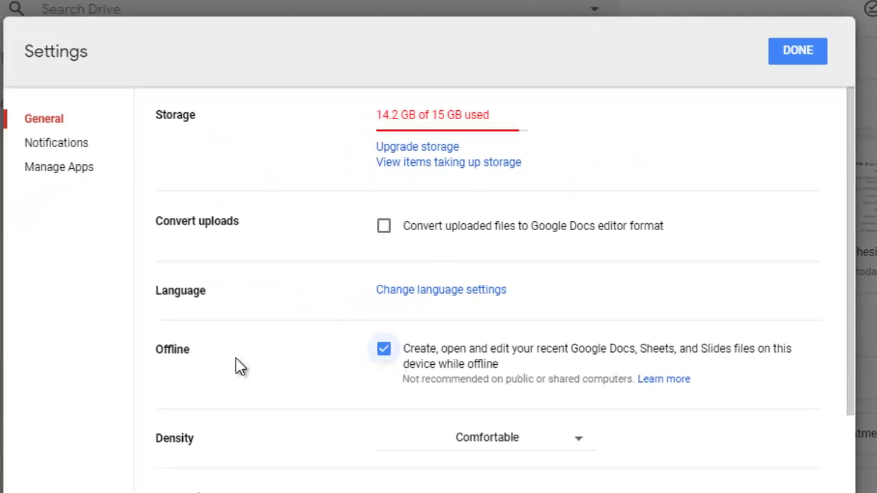
pyautogui.moveTo(149, 354); pyautogui.dragTo(192, 352)
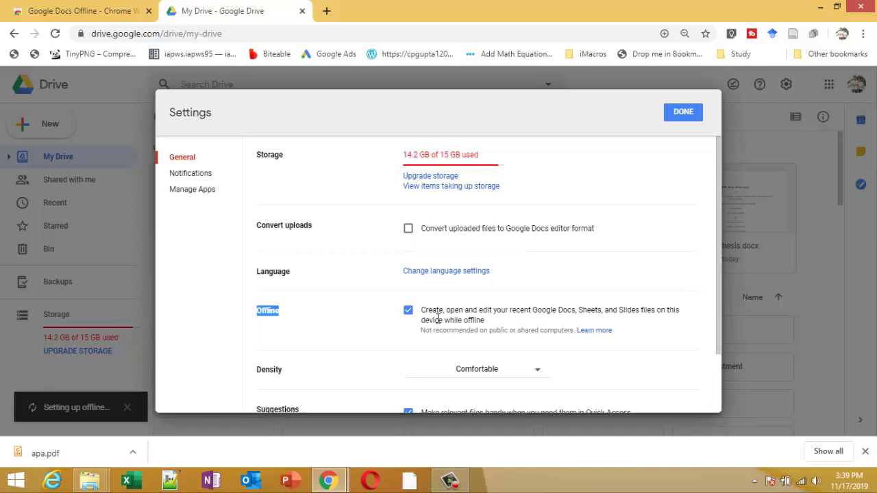
pyautogui.click(689, 118)
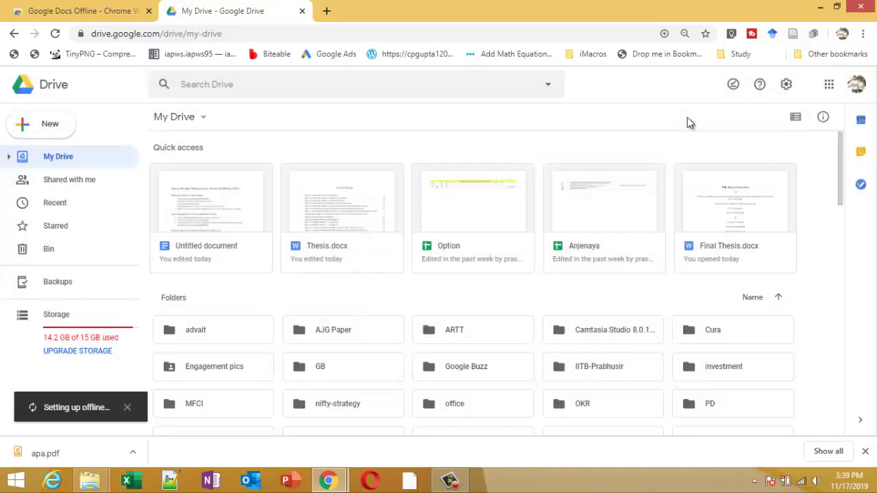
# Step: Make the Untitled document available offline and bring up the Windows network list
pyautogui.click(213, 195)
pyautogui.rightClick(214, 196)
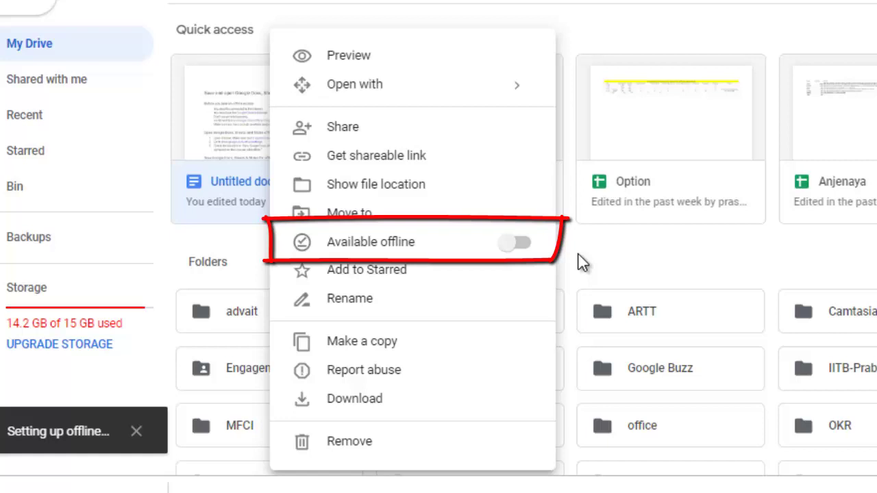
pyautogui.click(521, 245)
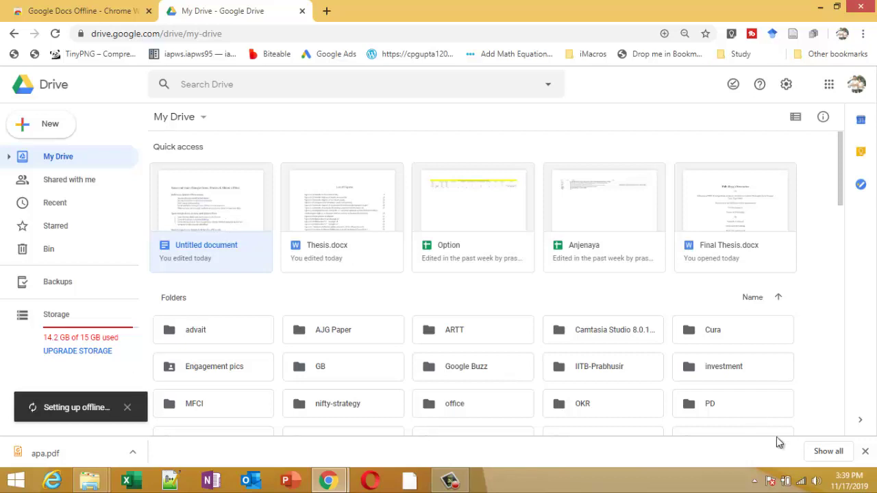
pyautogui.click(803, 484)
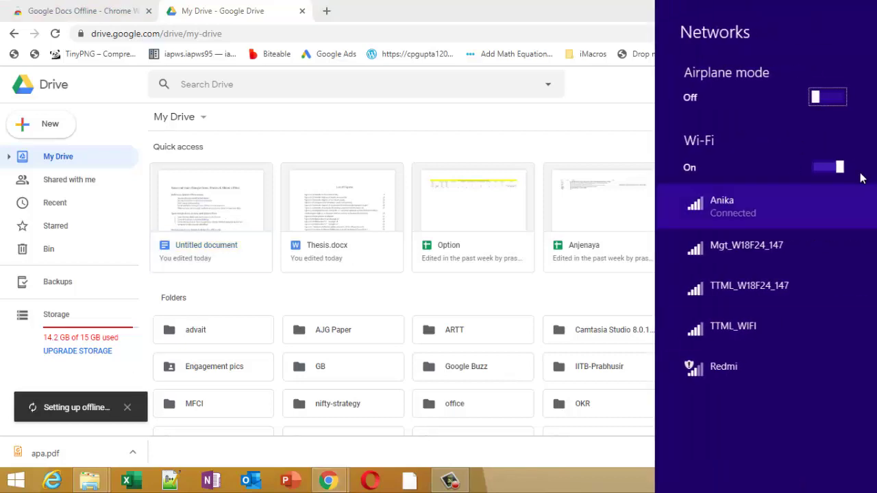
# Step: Turn off Wi-Fi and load google.com to confirm there is no internet
pyautogui.click(825, 167)
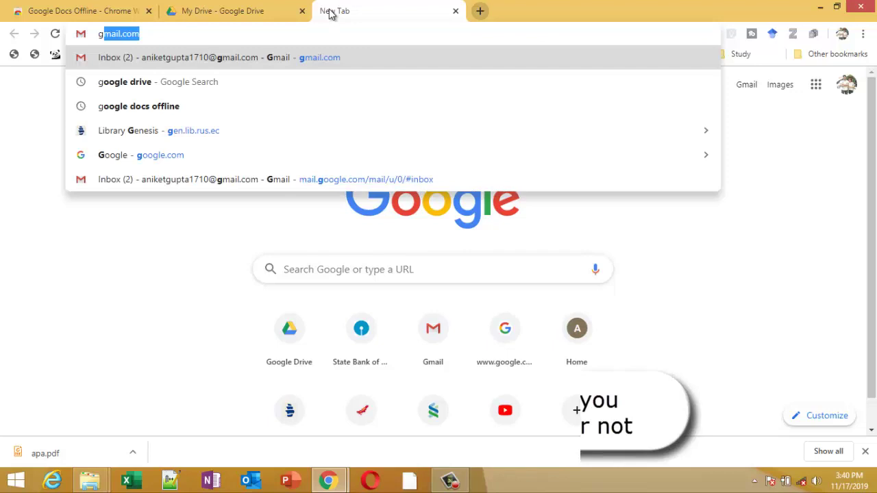
pyautogui.write('oogl')
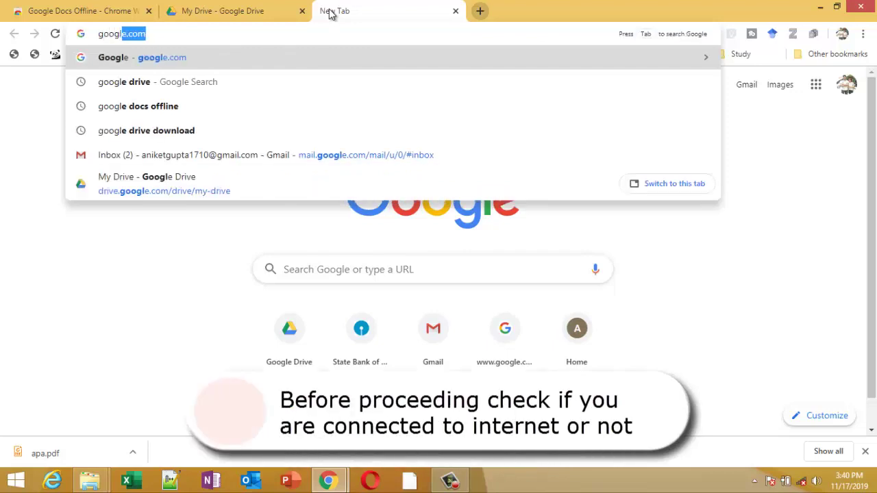
pyautogui.press('Return')
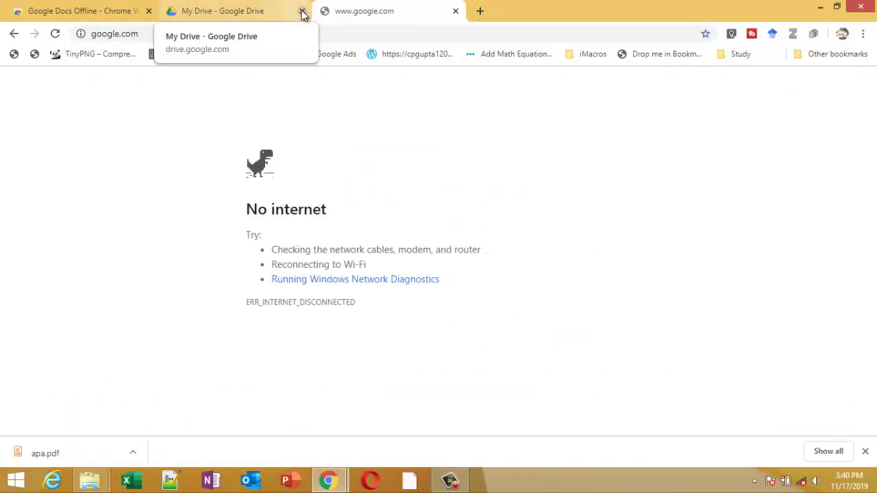
# Step: Close the old Drive tab and load drive.google.com while offline
pyautogui.click(302, 11)
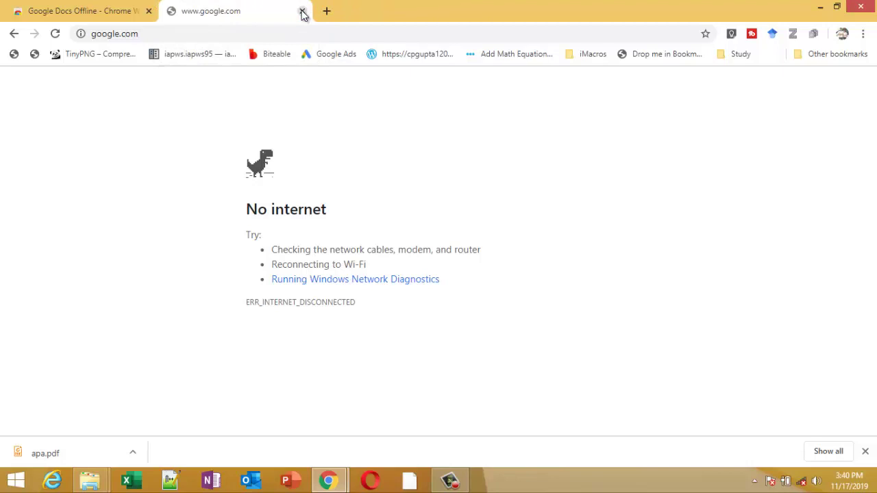
pyautogui.click(224, 33)
pyautogui.write('drive')
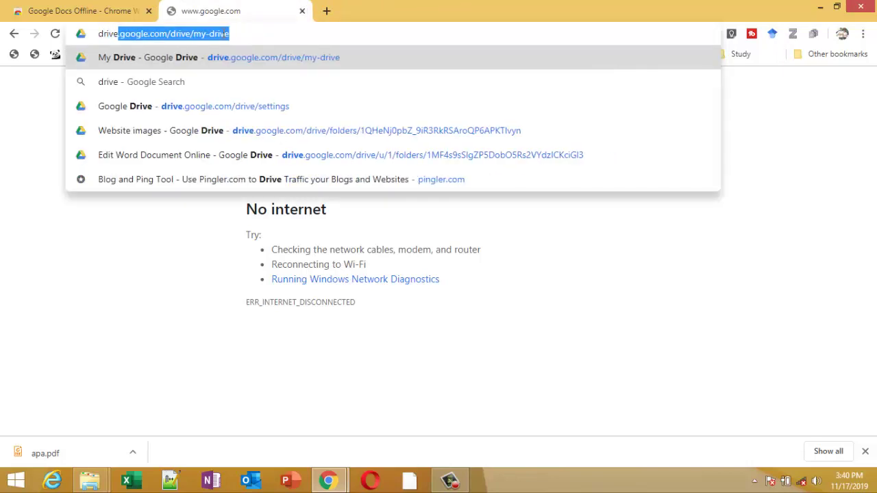
pyautogui.press('Return')
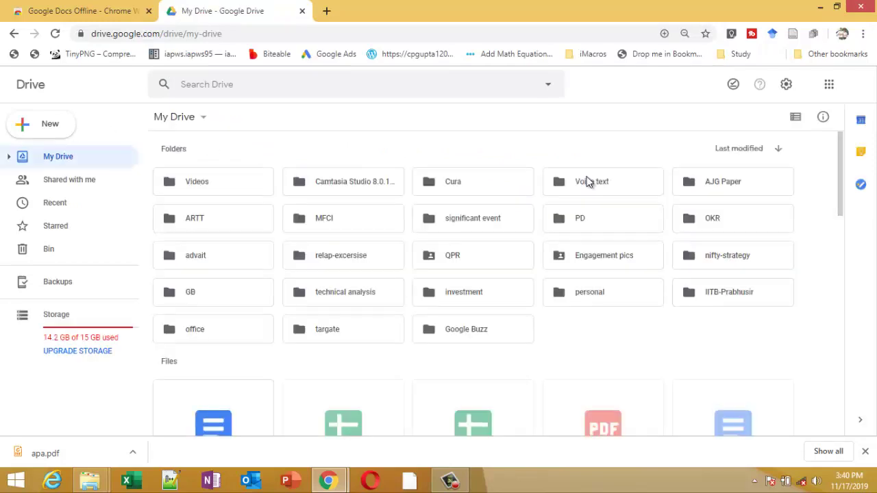
# Step: Scroll down My Drive to reach the Untitled document
pyautogui.moveTo(840, 176); pyautogui.dragTo(846, 242)
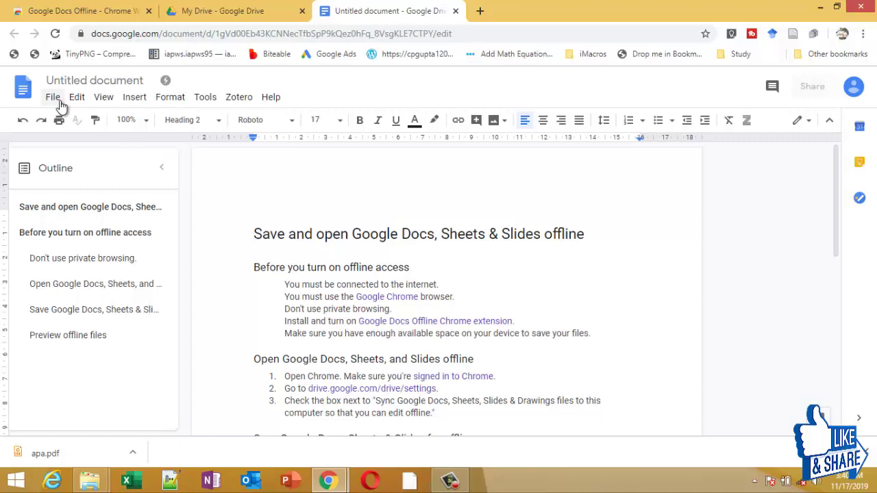
# Step: Confirm offline availability, append '(Edited Offline)' to the heading, and close the document tab
pyautogui.click(60, 103)
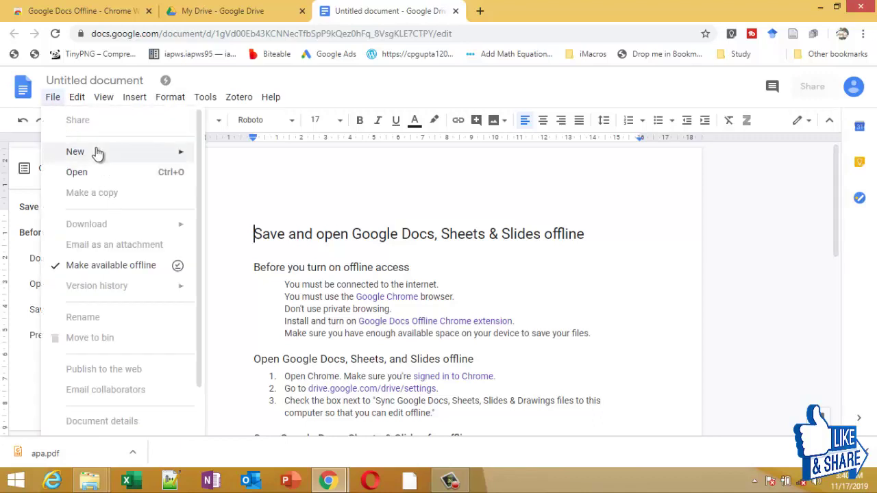
pyautogui.moveTo(98, 153)
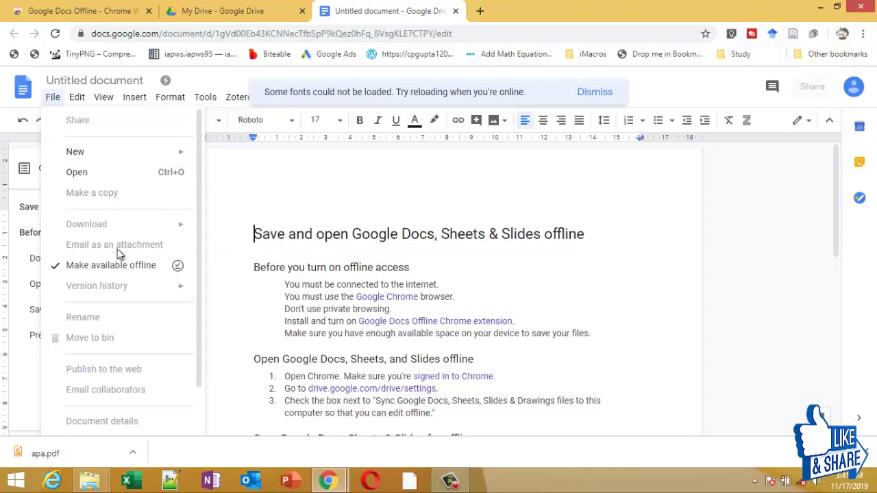
pyautogui.click(367, 185)
pyautogui.click(588, 235)
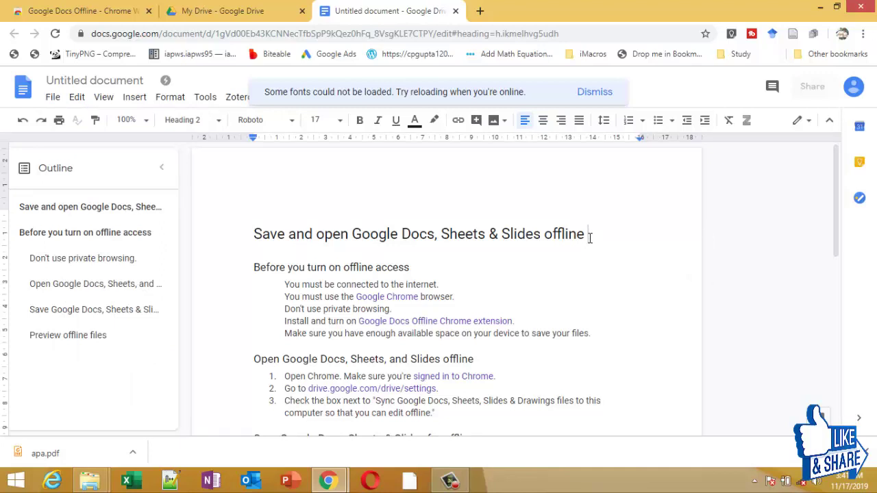
pyautogui.write('(Edited Offline')
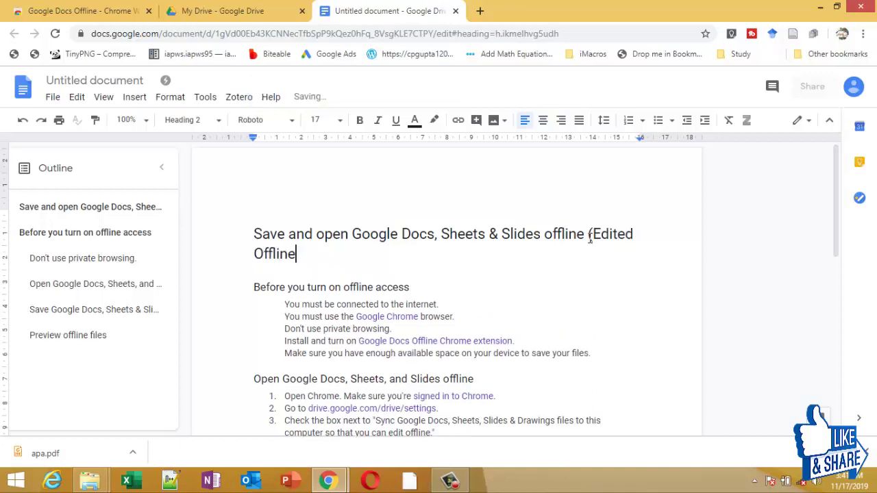
pyautogui.write(')')
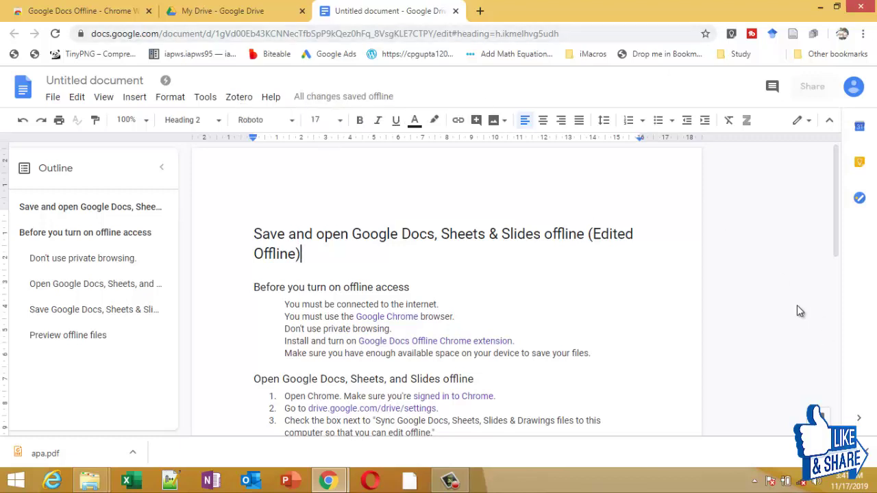
pyautogui.click(456, 11)
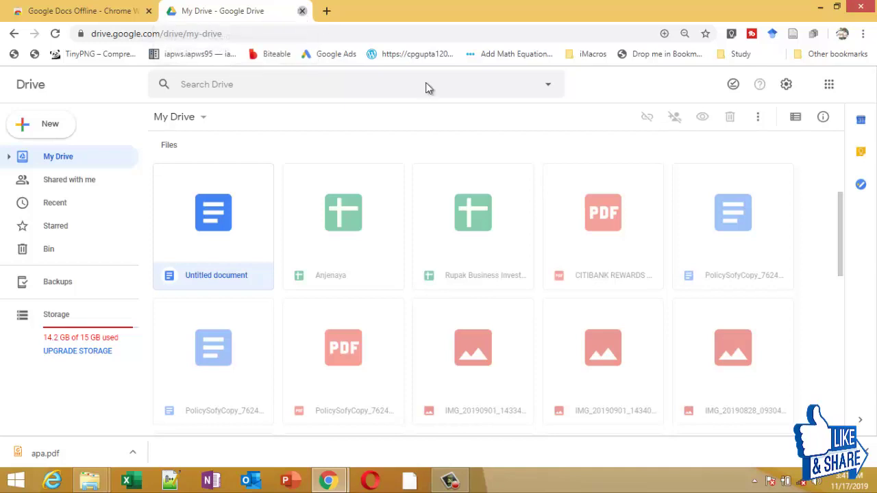
# Step: Close the Drive tab and turn Wi-Fi back on from the taskbar network list
pyautogui.hotkey('ctrl', 'w')
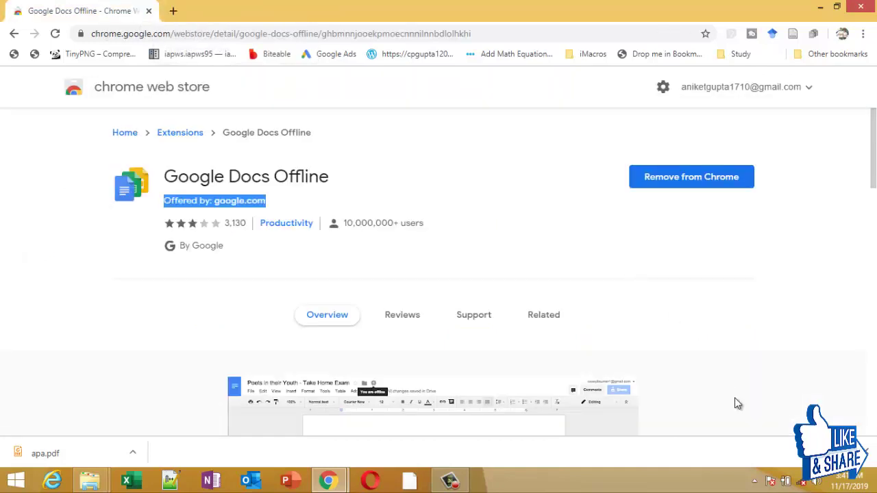
pyautogui.click(806, 485)
pyautogui.click(836, 170)
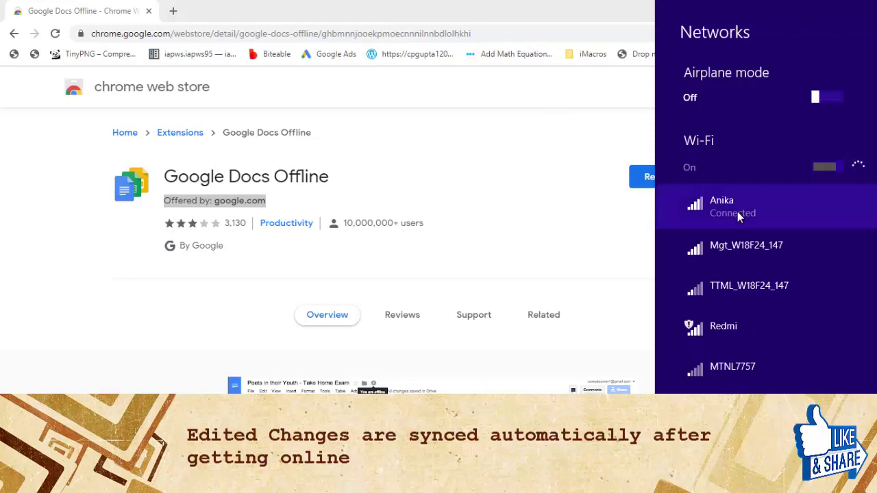
pyautogui.click(171, 13)
# Step: In a new tab, load google.com and then drive.google.com
pyautogui.click(172, 14)
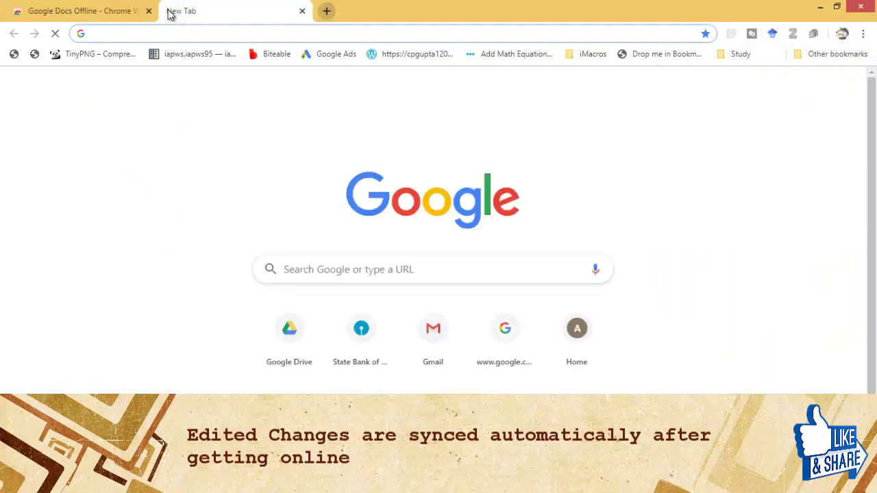
pyautogui.write('goo')
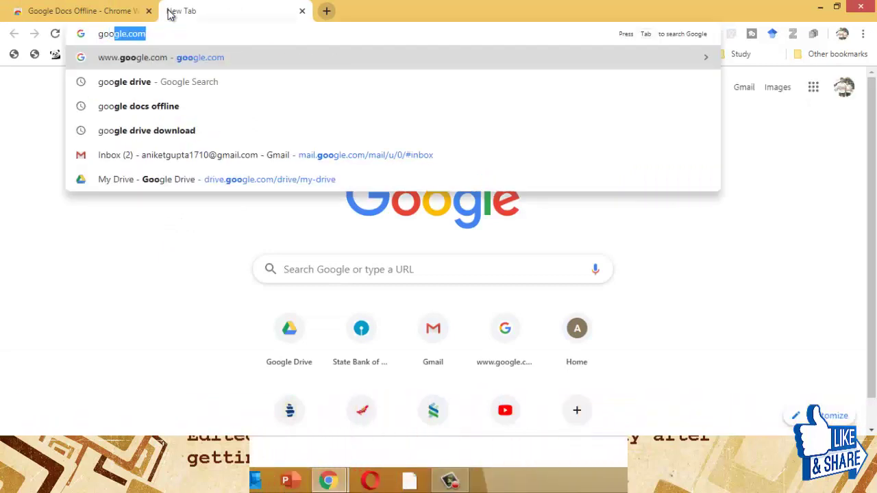
pyautogui.press('Return')
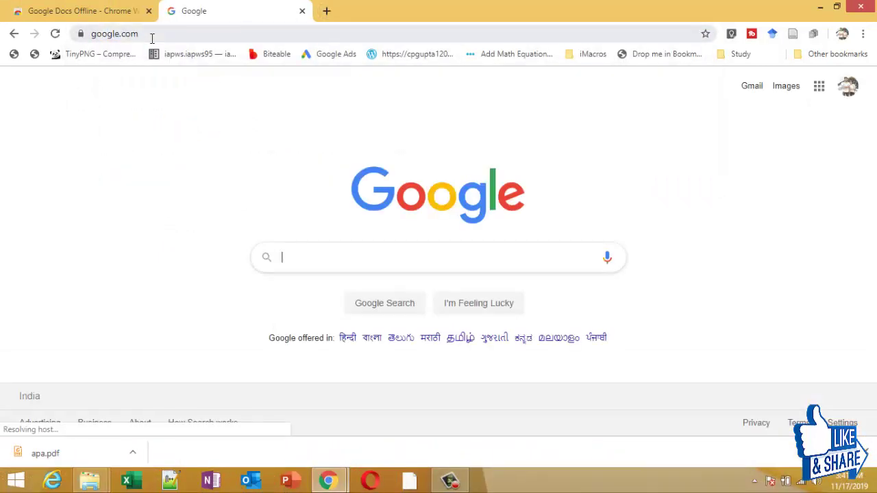
pyautogui.click(89, 35)
pyautogui.write('dri')
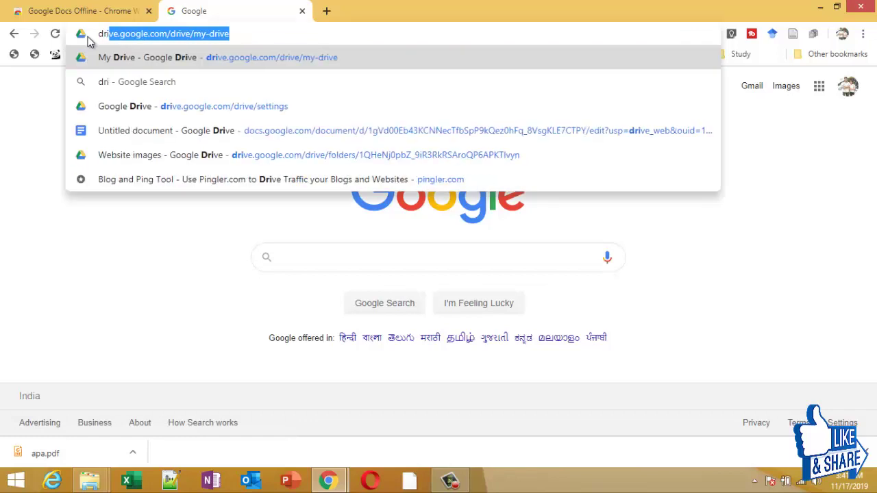
pyautogui.press('Return')
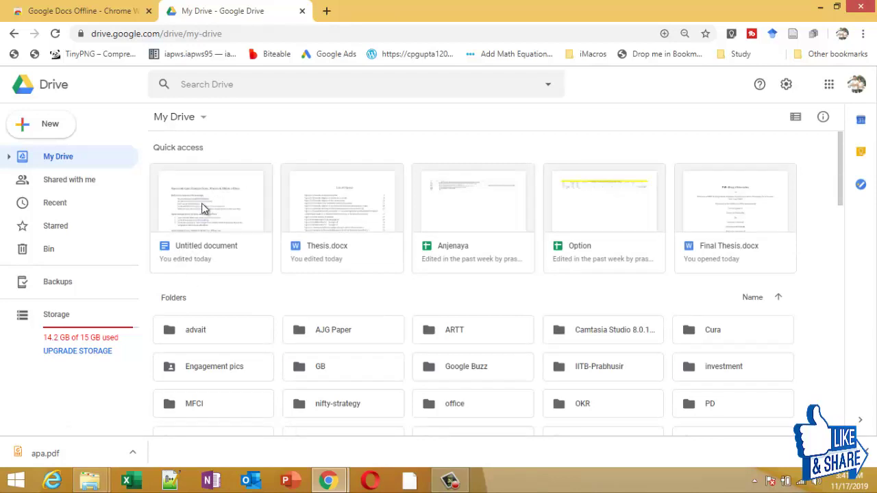
# Step: Reopen Untitled document from Quick access and select '(Edited Offline)' to confirm the synced heading
pyautogui.doubleClick(202, 209)
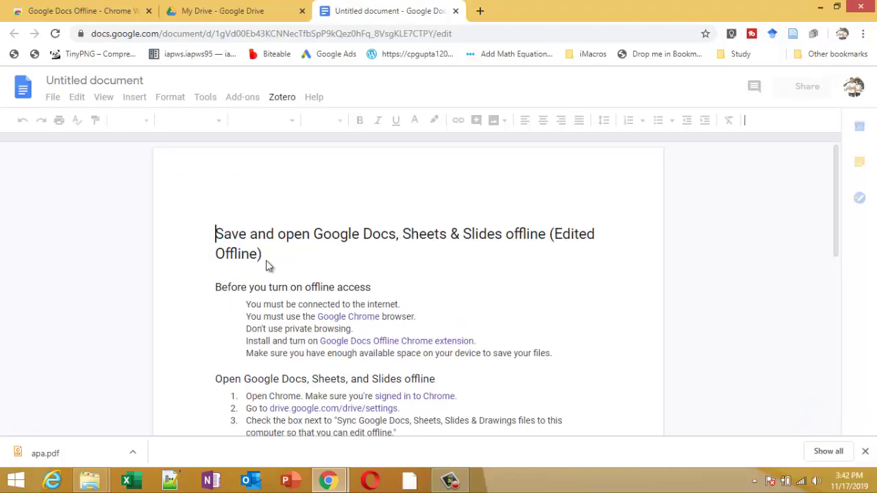
pyautogui.moveTo(268, 266); pyautogui.dragTo(551, 240)
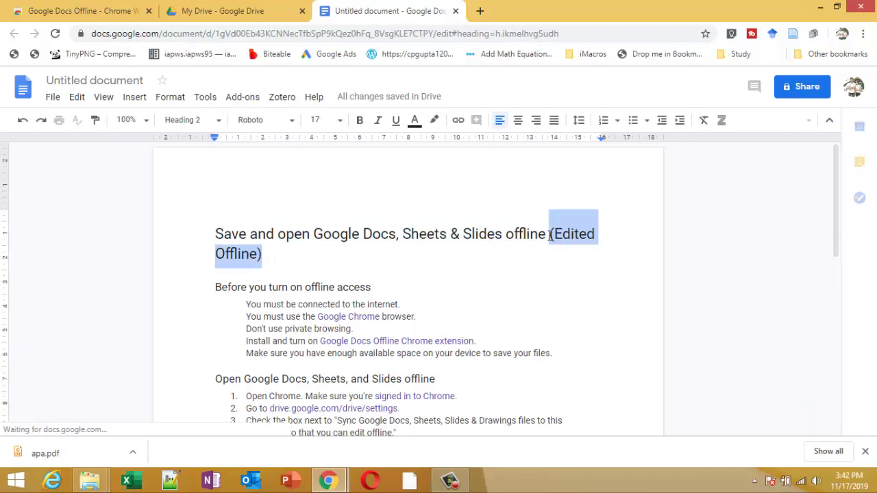
pyautogui.click(639, 239)
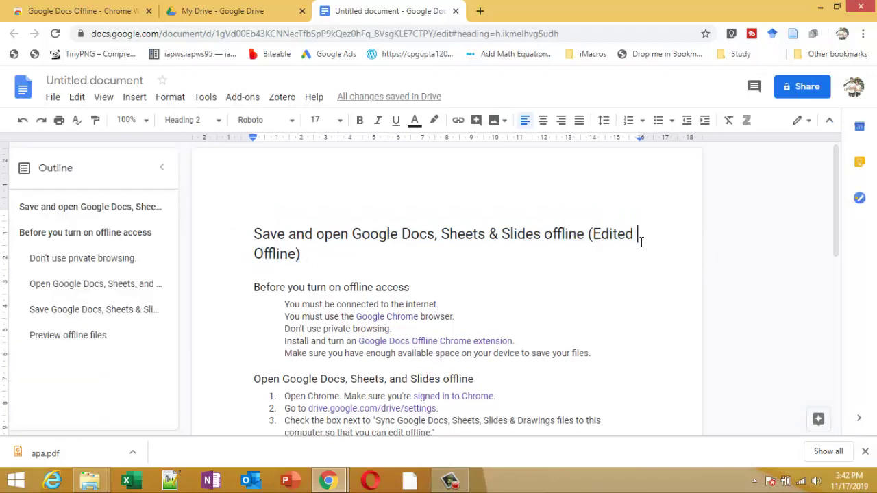